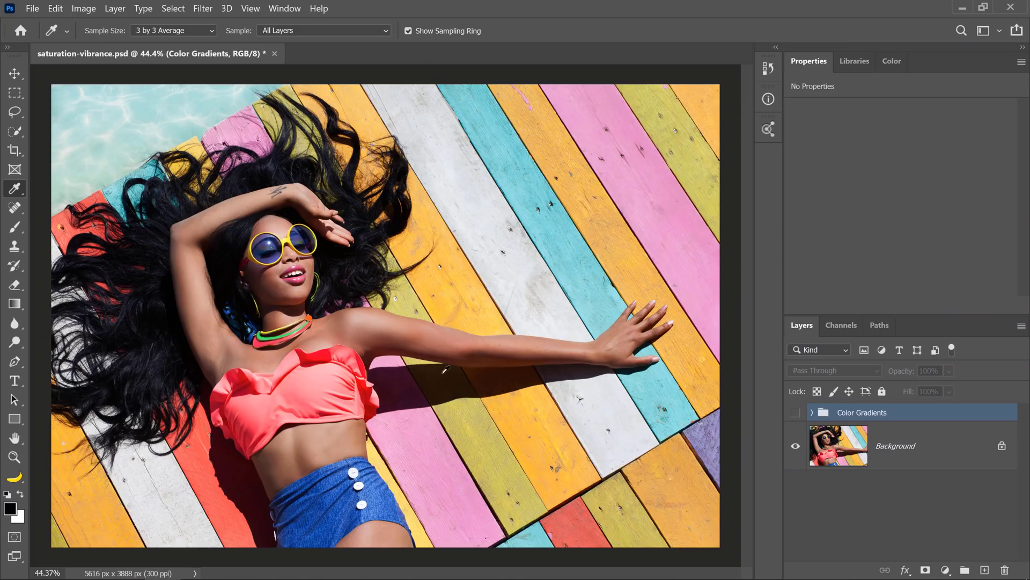
Briefly show the Color Gradients boxes, hide them again, and select the Background layer
left_click(796, 412)
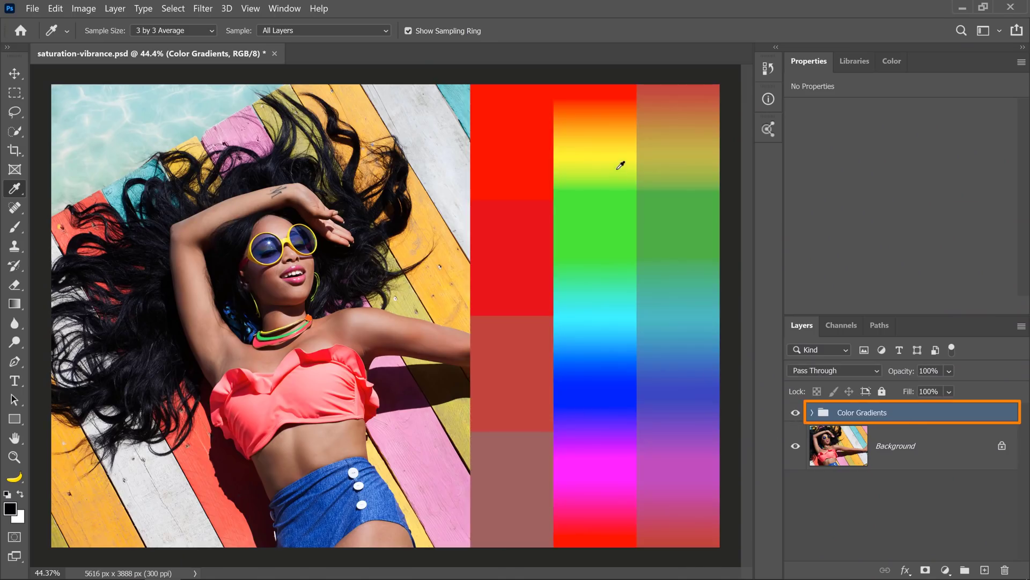
left_click(795, 412)
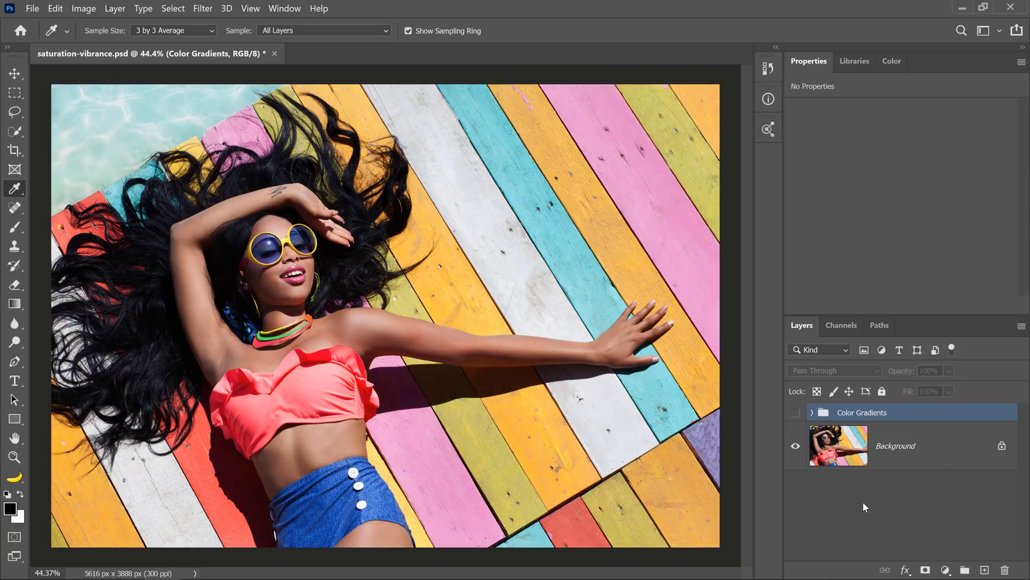
left_click(841, 451)
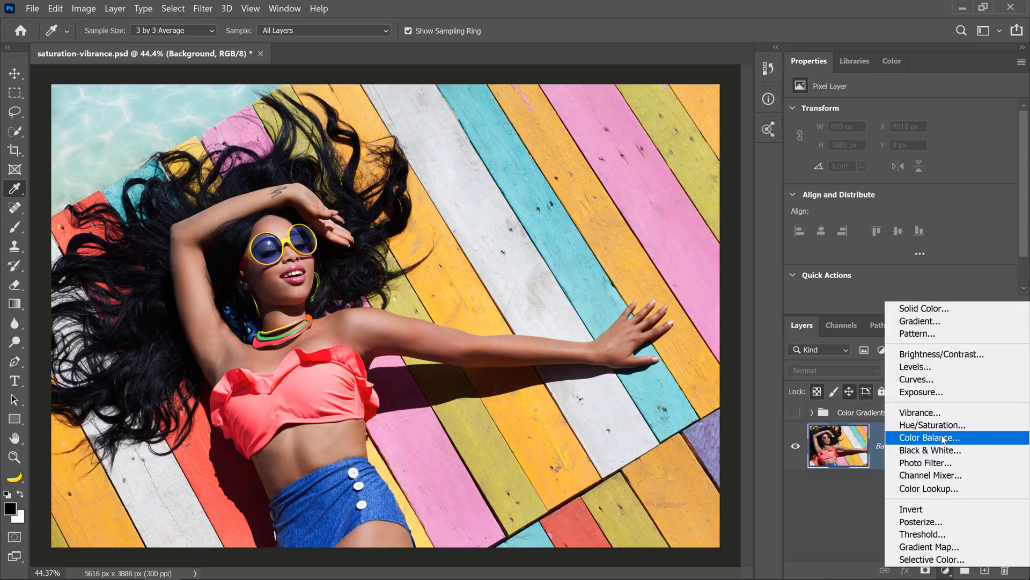
Add a Hue/Saturation layer, test higher saturation on the pink top, then reset and hide it
left_click(941, 426)
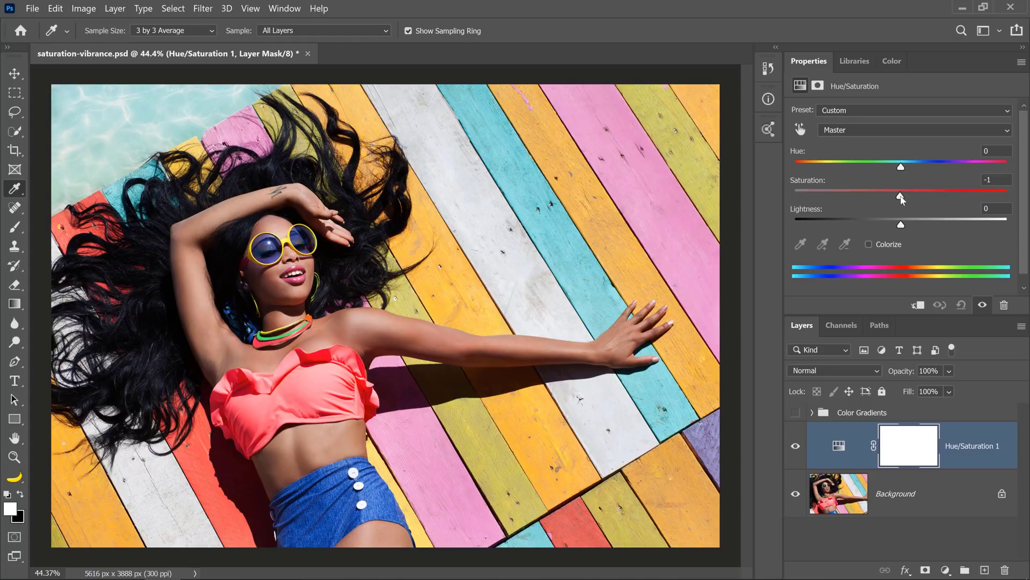
left_click_drag(904, 196, 996, 195)
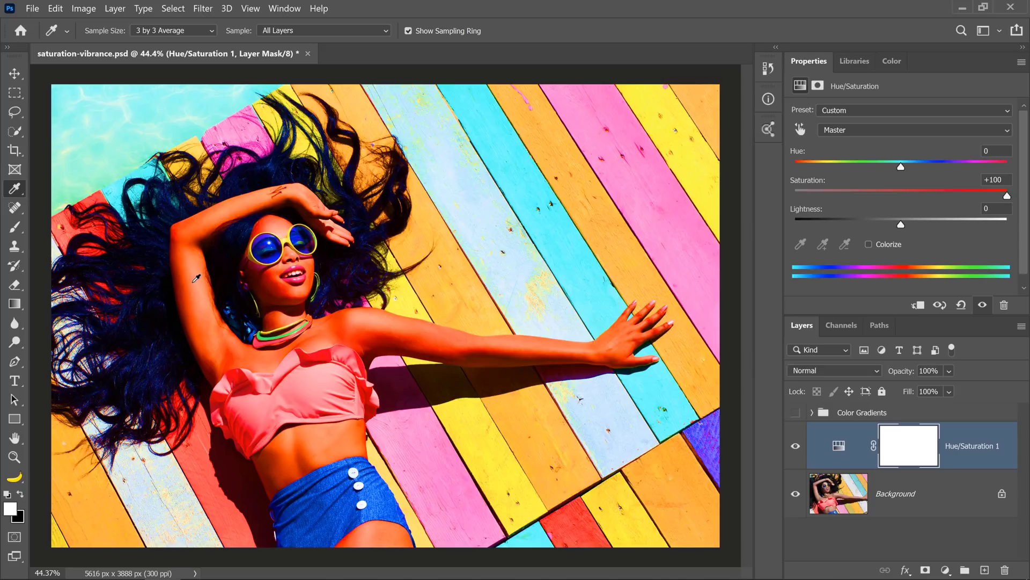
key("z")
left_click_drag(244, 433, 273, 434)
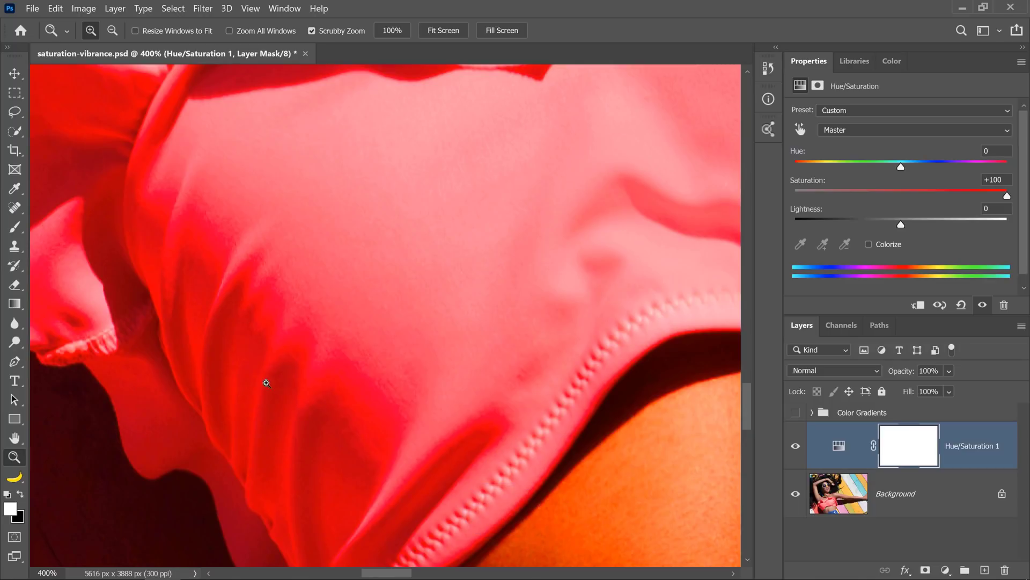
double_click(15, 437)
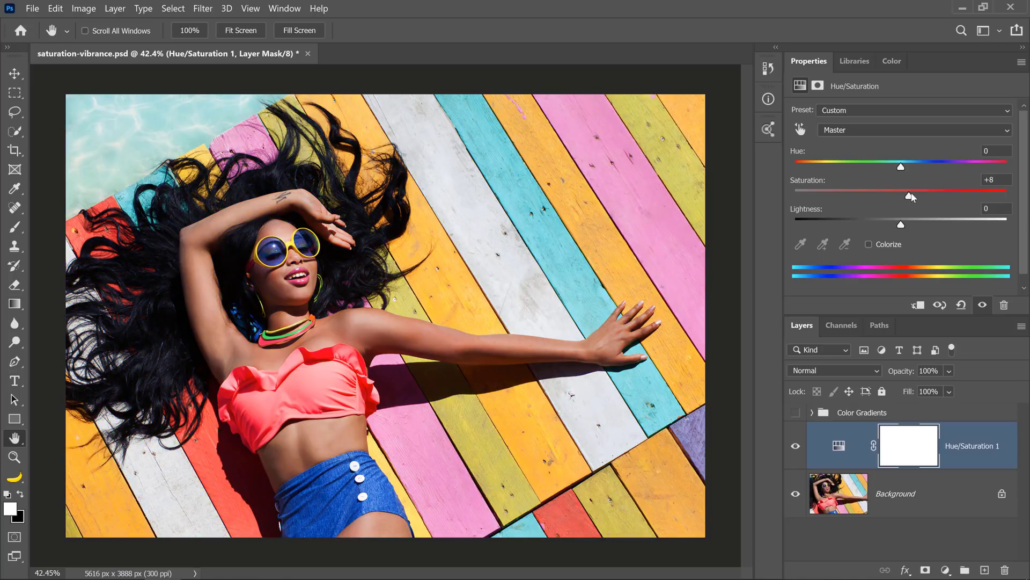
left_click(963, 306)
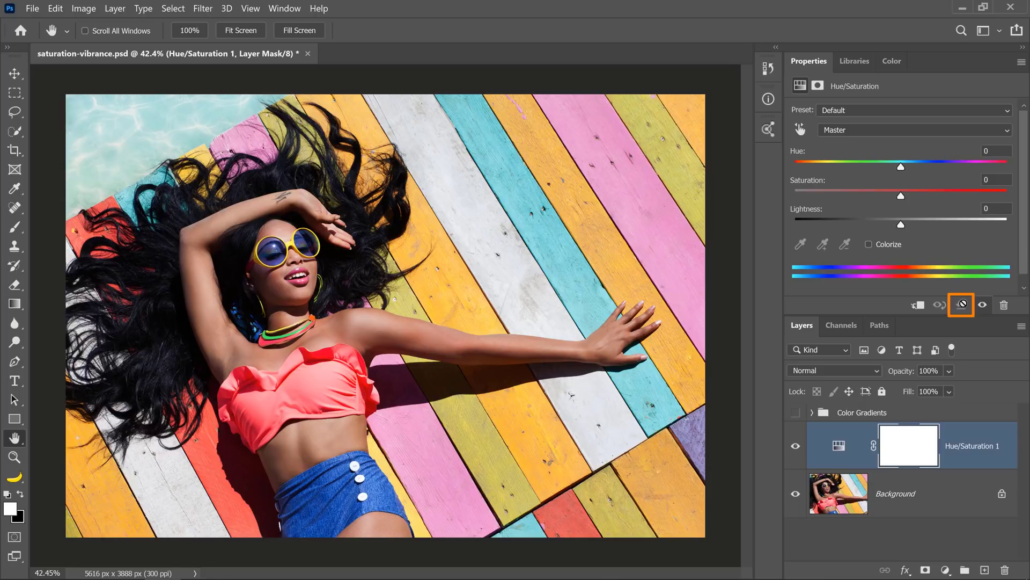
left_click(796, 446)
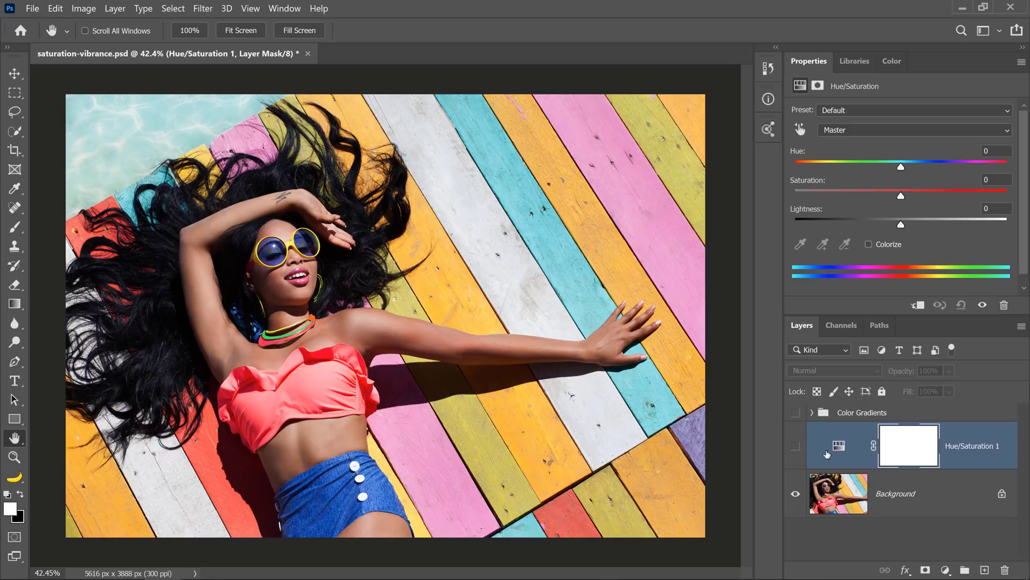
Add a Vibrance adjustment layer and raise Vibrance to the maximum +100
left_click(946, 569)
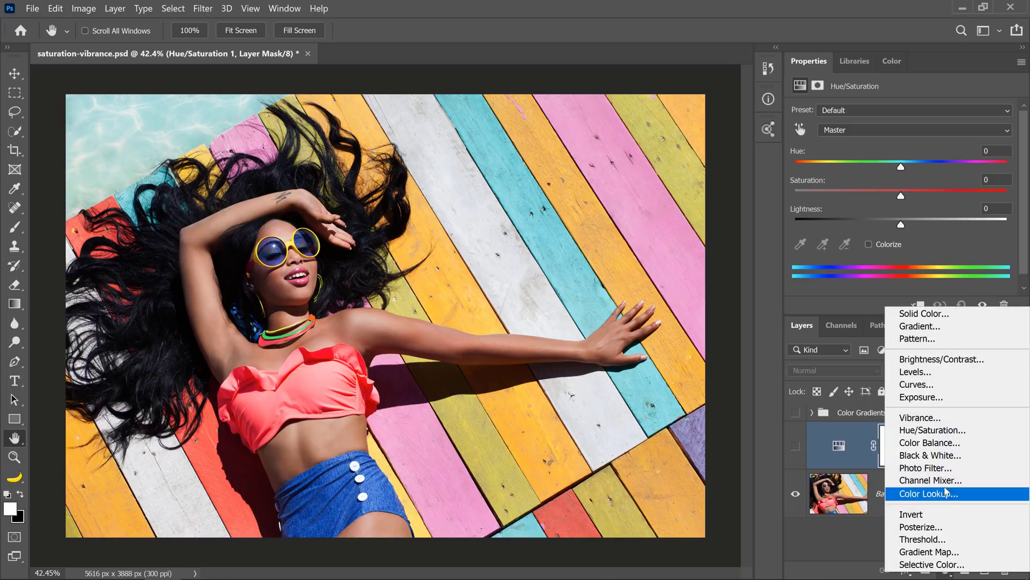
left_click(920, 418)
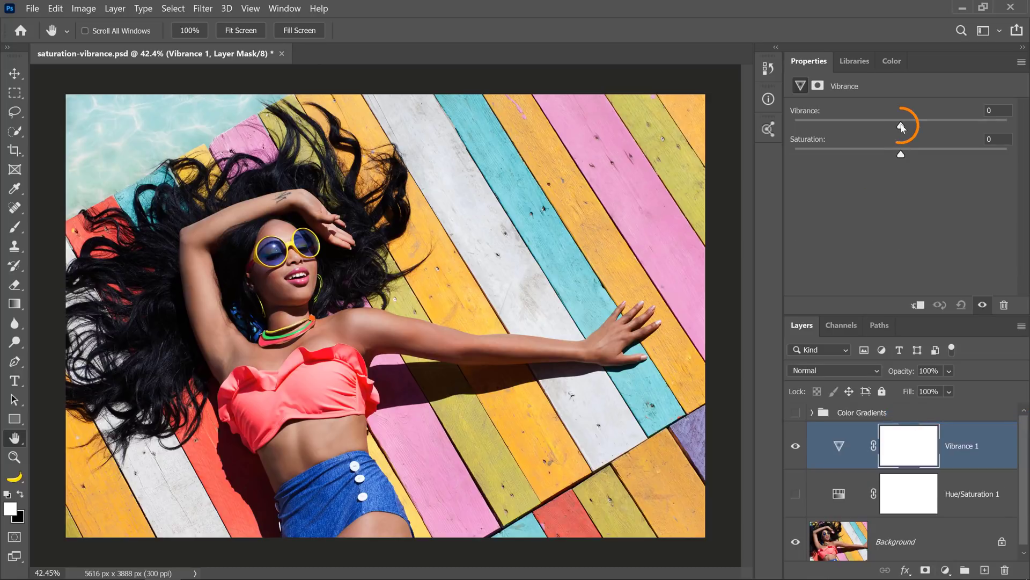
left_click_drag(979, 130, 1021, 129)
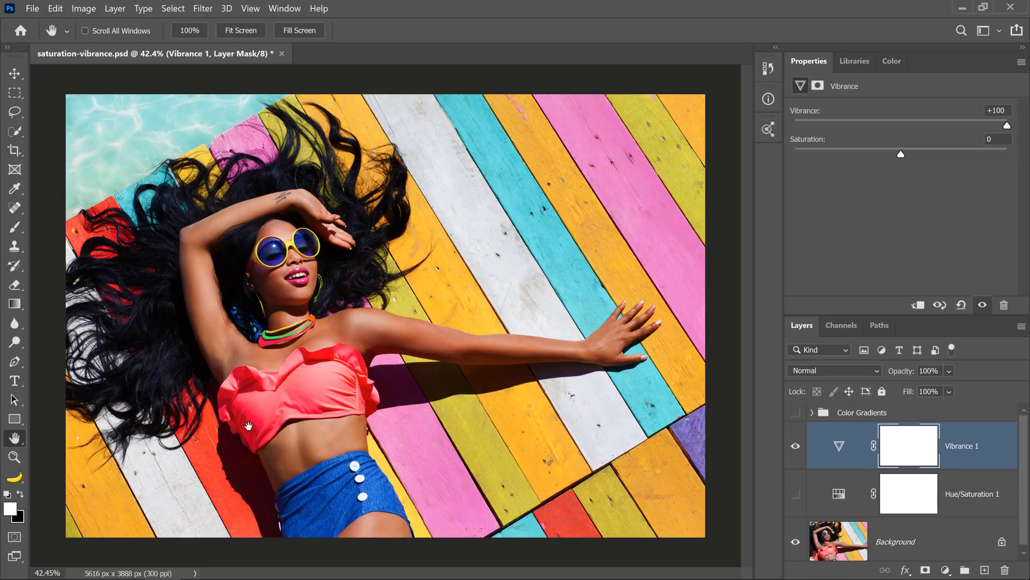
Zoom in on the pink top, lower Vibrance to +75, and fit the image back on screen
key("z")
left_click_drag(248, 426, 339, 425)
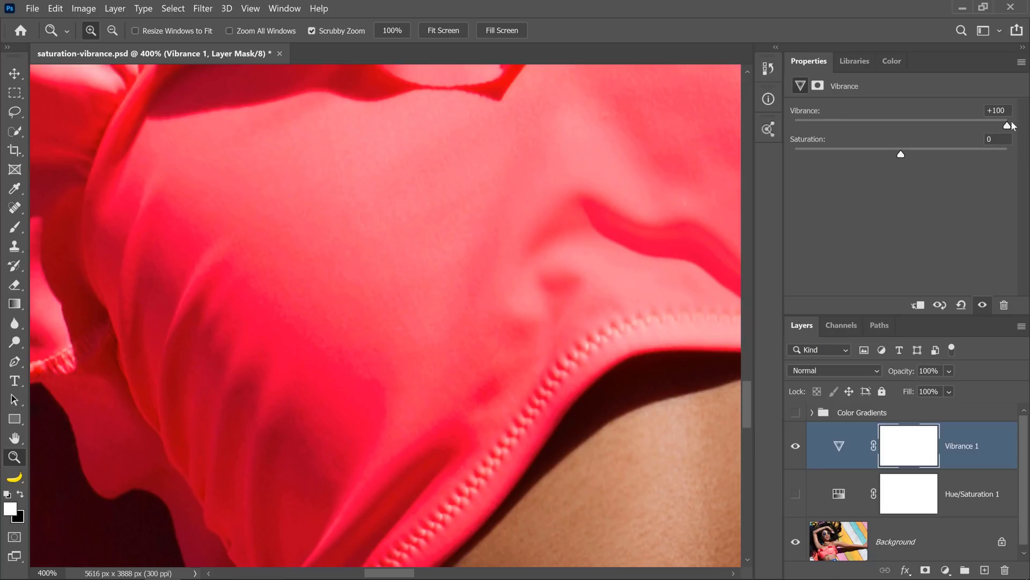
left_click_drag(1008, 127, 974, 127)
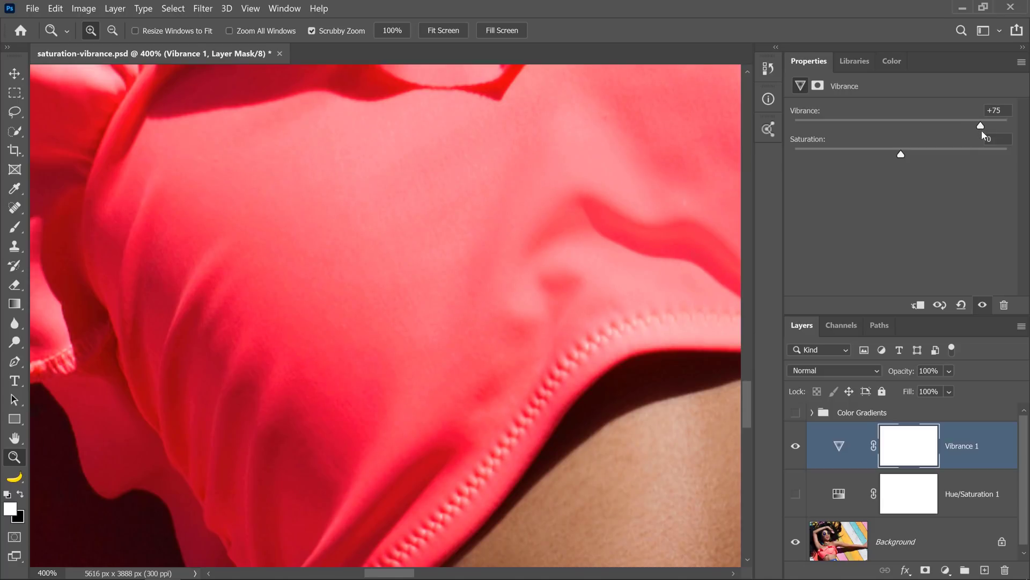
left_click(15, 438)
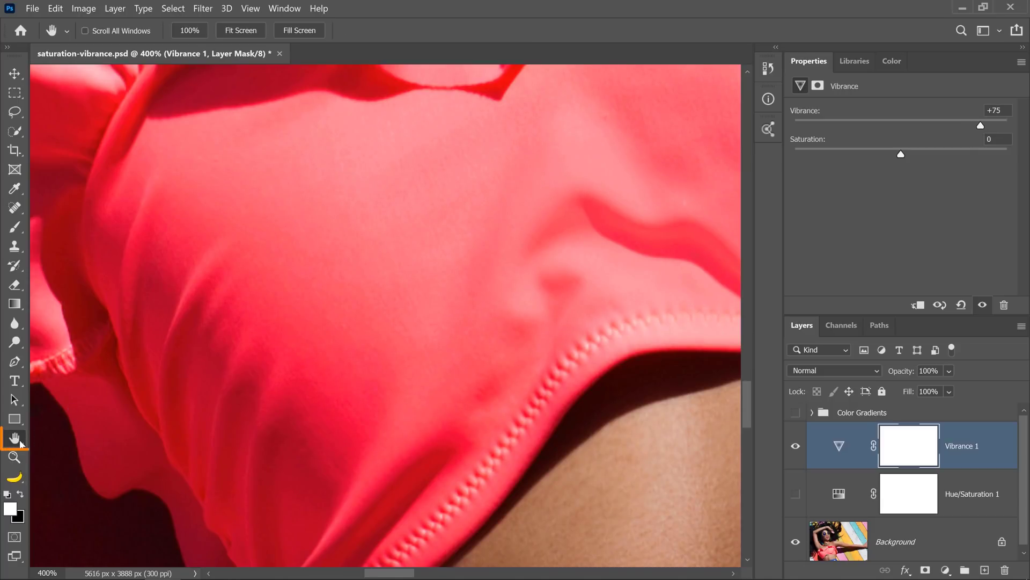
double_click(15, 437)
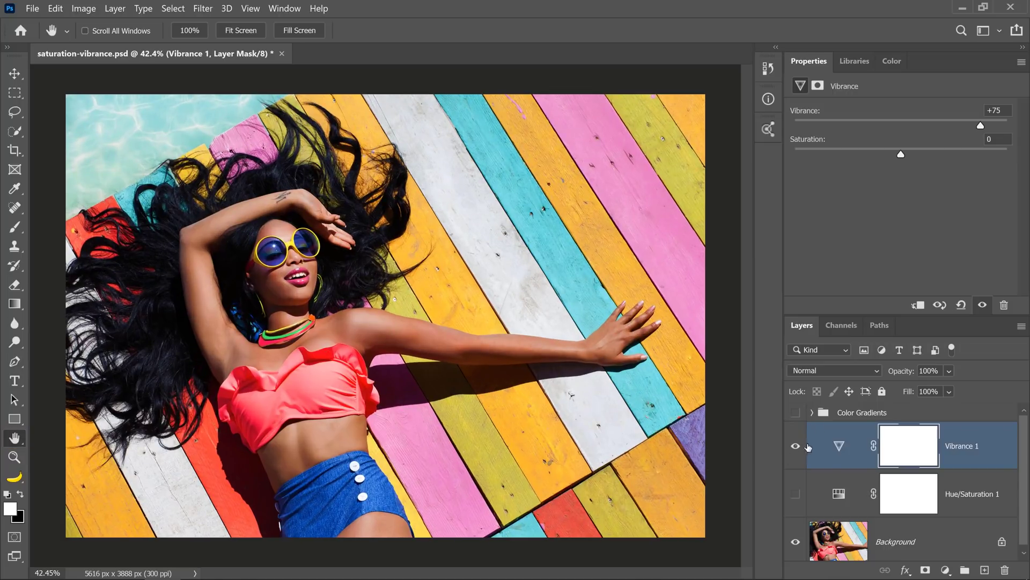
Show Hue/Saturation 1, test Saturation at +100, then reset it to defaults
left_click(796, 494)
left_click(844, 492)
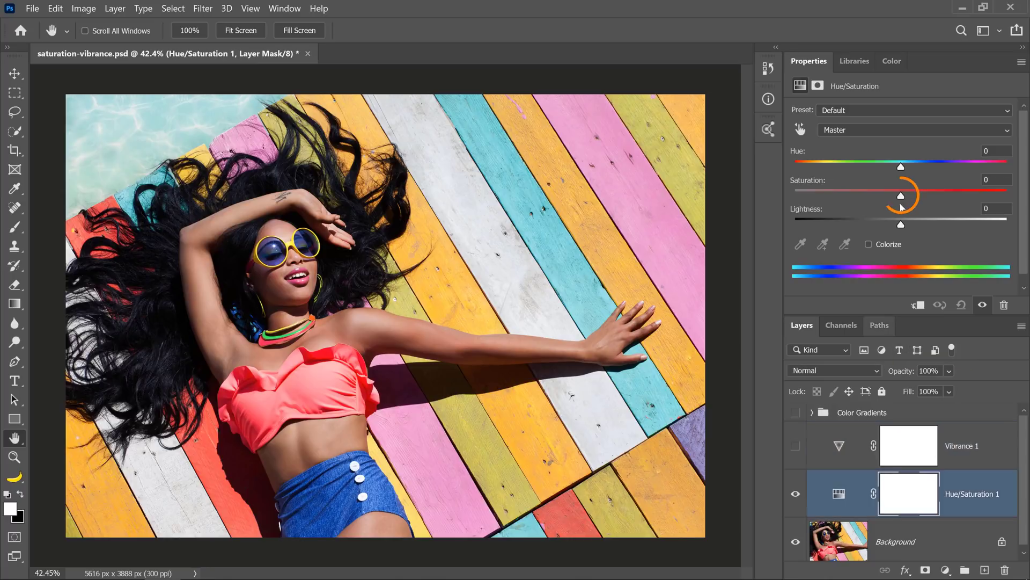
left_click_drag(902, 196, 1007, 196)
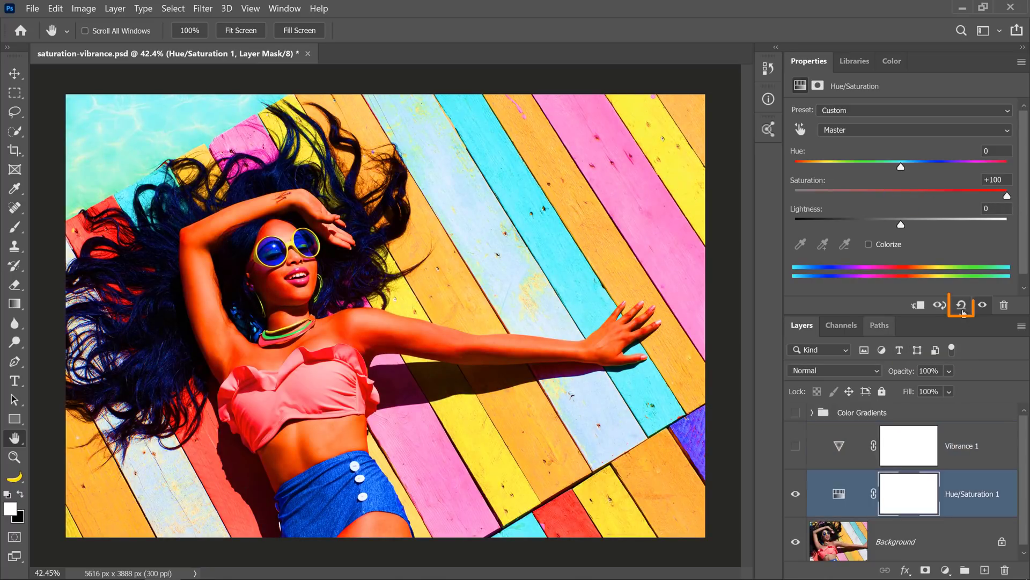
left_click(962, 305)
Hide Hue/Saturation 1, show Vibrance 1, and reset its Vibrance to 0
left_click(839, 446)
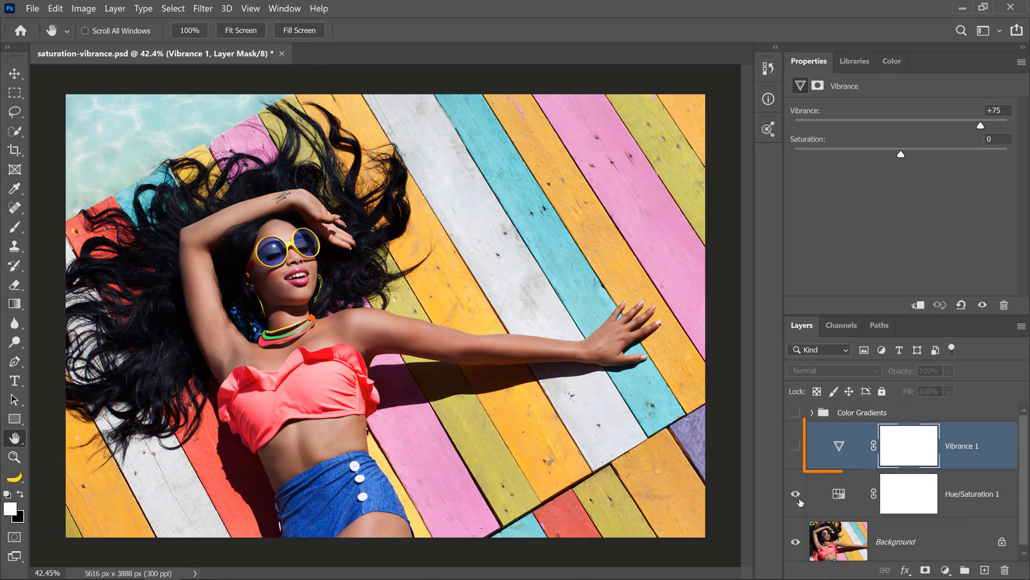
left_click(795, 494)
left_click(796, 446)
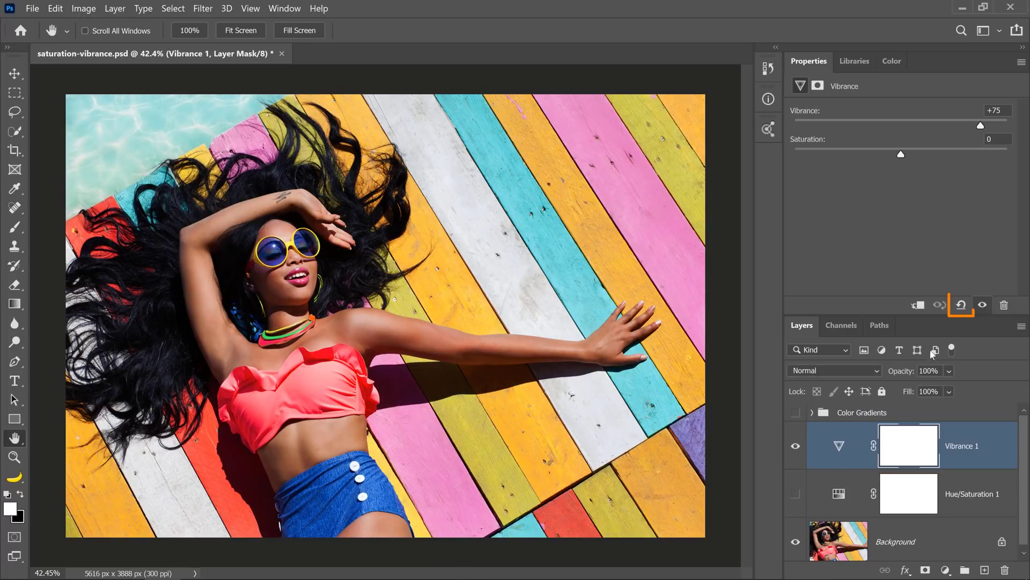
left_click(964, 306)
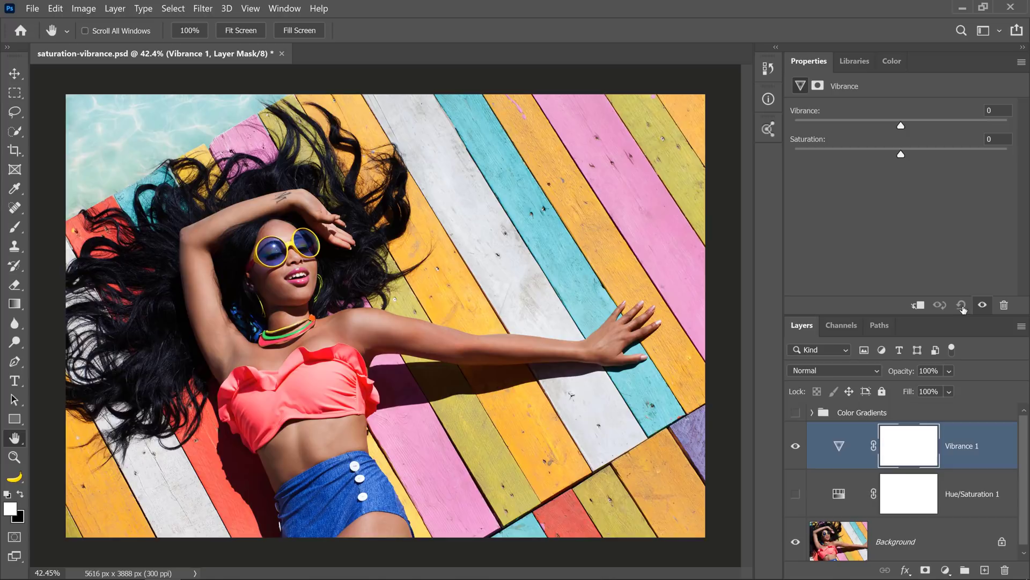
Show the Color Gradients group and move it below Hue/Saturation 1, just above Background
left_click(796, 413)
left_click(862, 412)
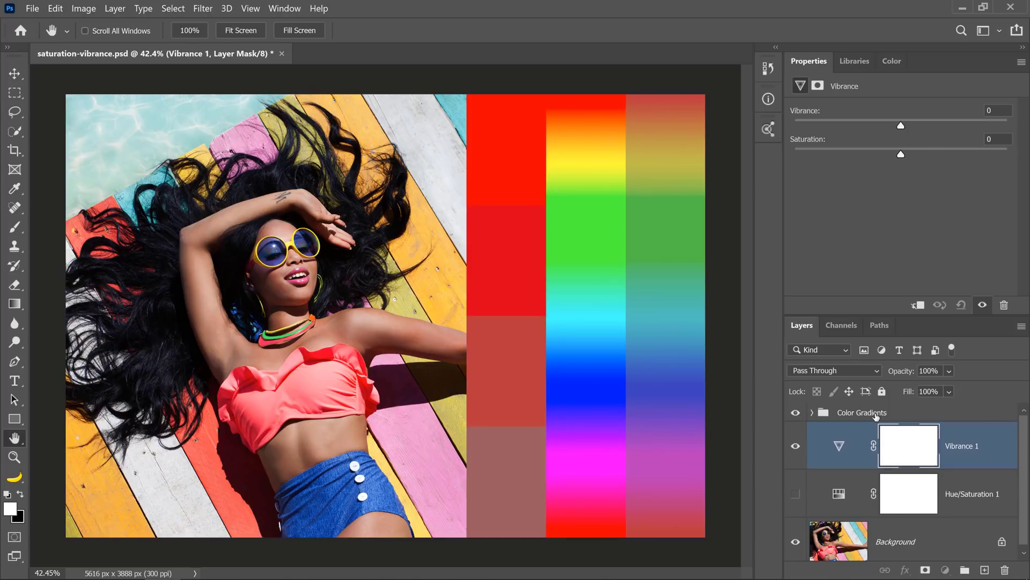
left_click(876, 416)
left_click_drag(861, 416, 868, 519)
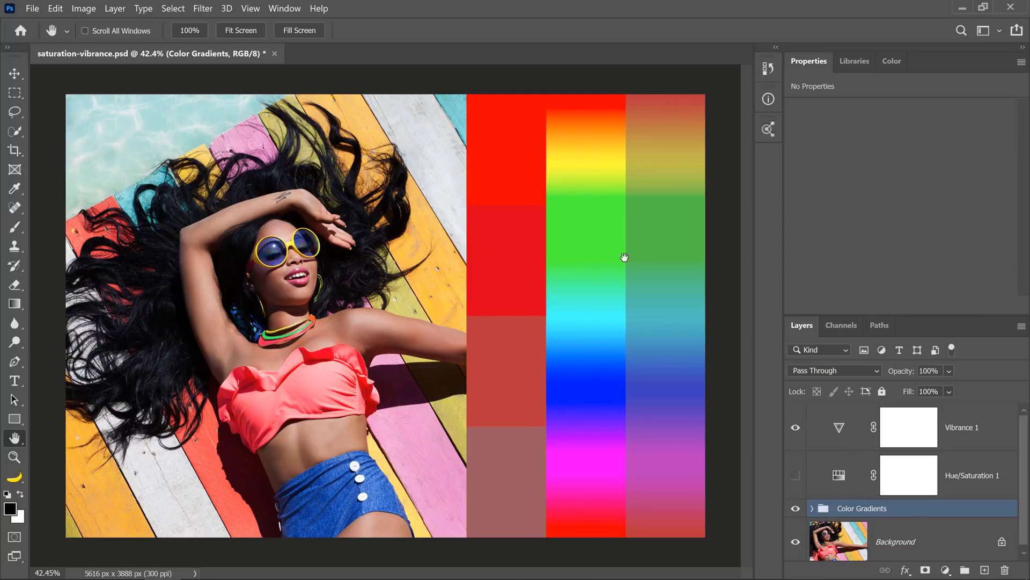
Open the Info panel from the Window menu and keep its second readout on HSB Color
left_click(283, 9)
left_click(331, 252)
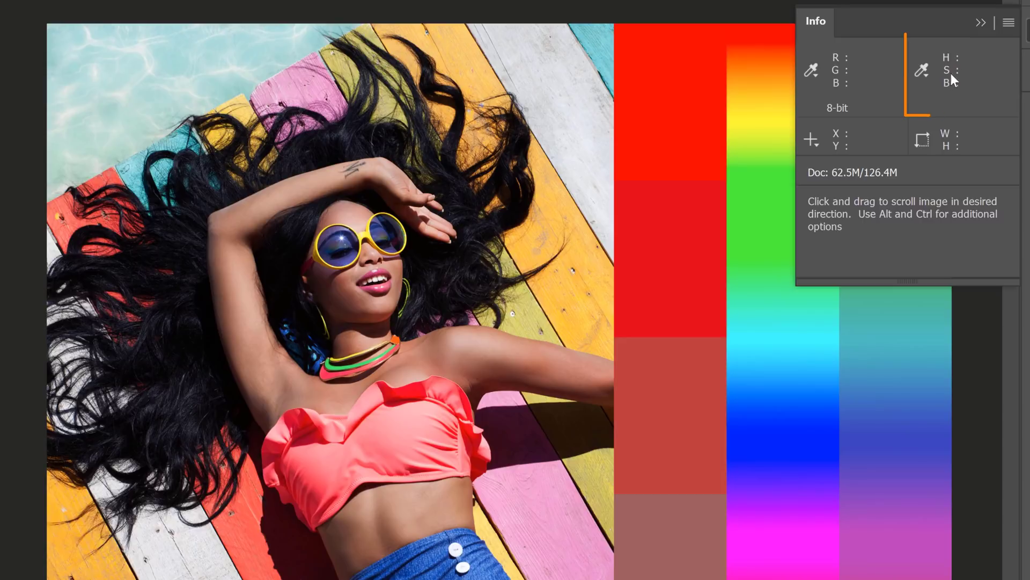
left_click(924, 74)
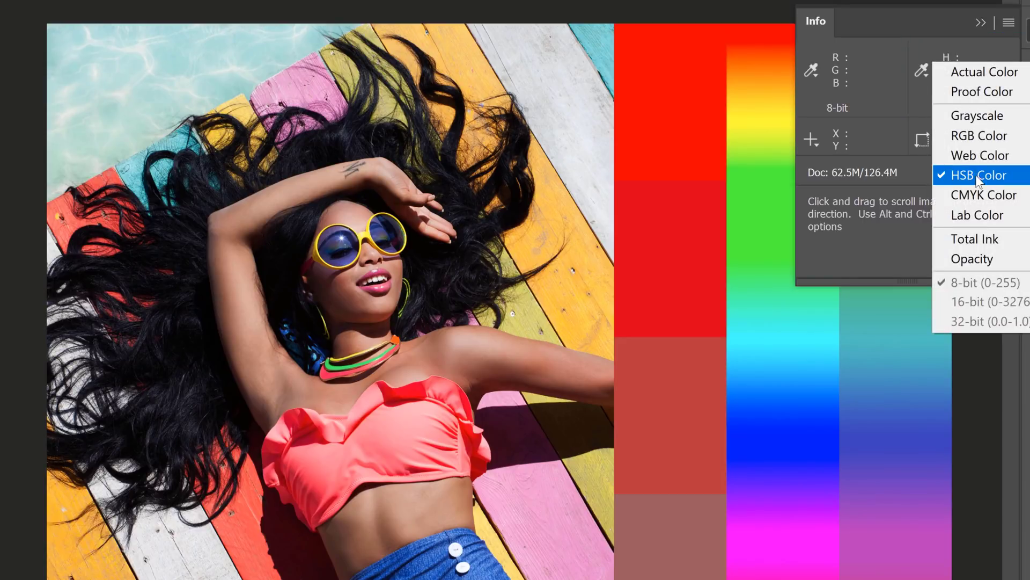
left_click(921, 104)
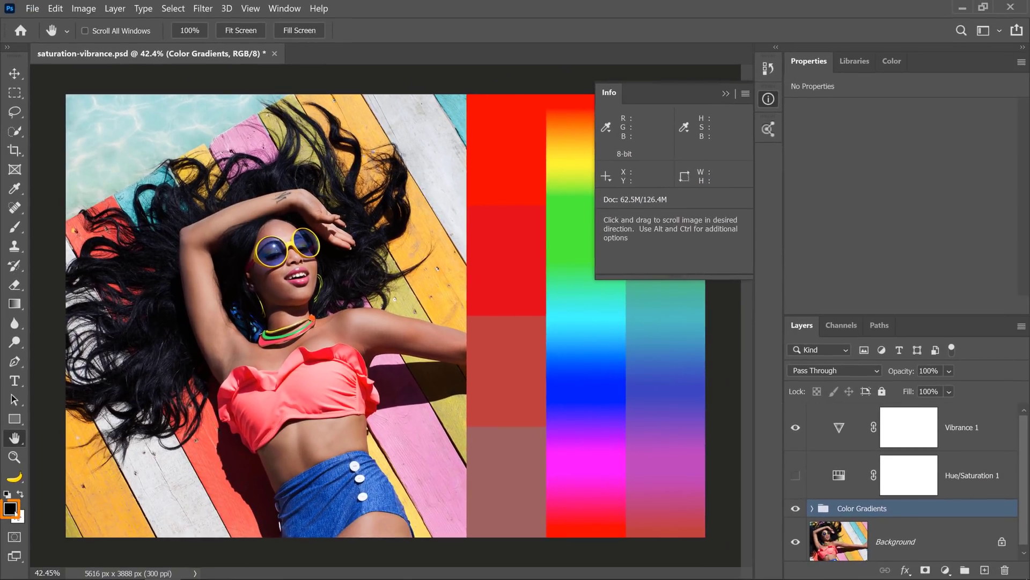
left_click(11, 508)
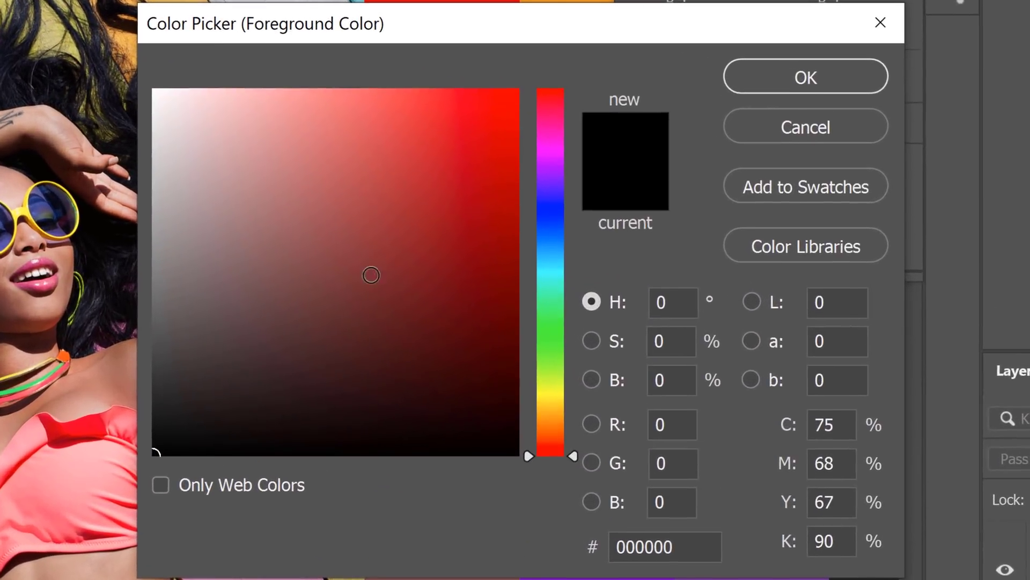
left_click_drag(371, 275, 470, 234)
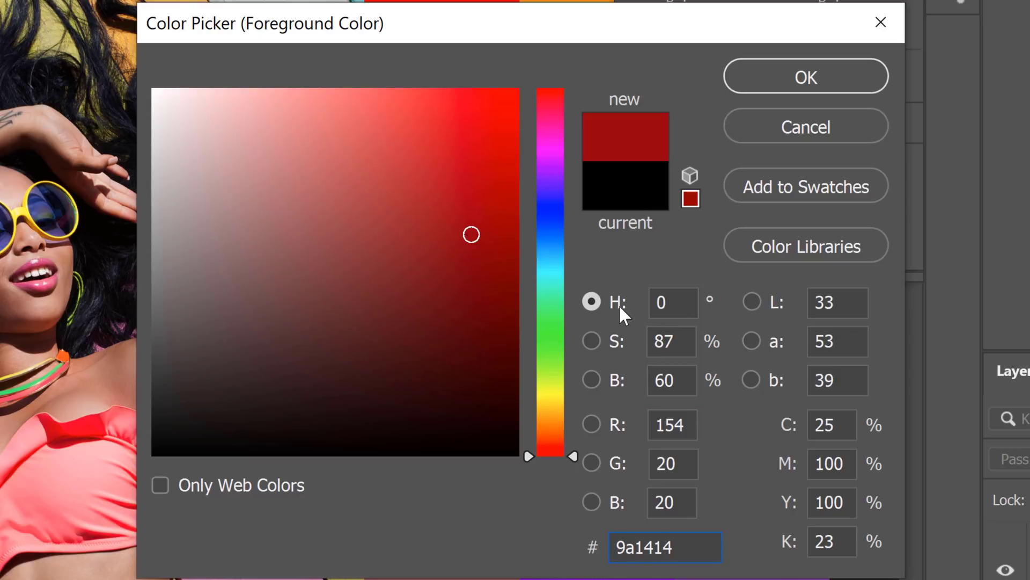
mouse_move(550, 446)
left_mouse_down()
mouse_move(543, 274)
mouse_move(566, 142)
mouse_move(572, 435)
mouse_move(574, 169)
mouse_move(573, 240)
left_mouse_up()
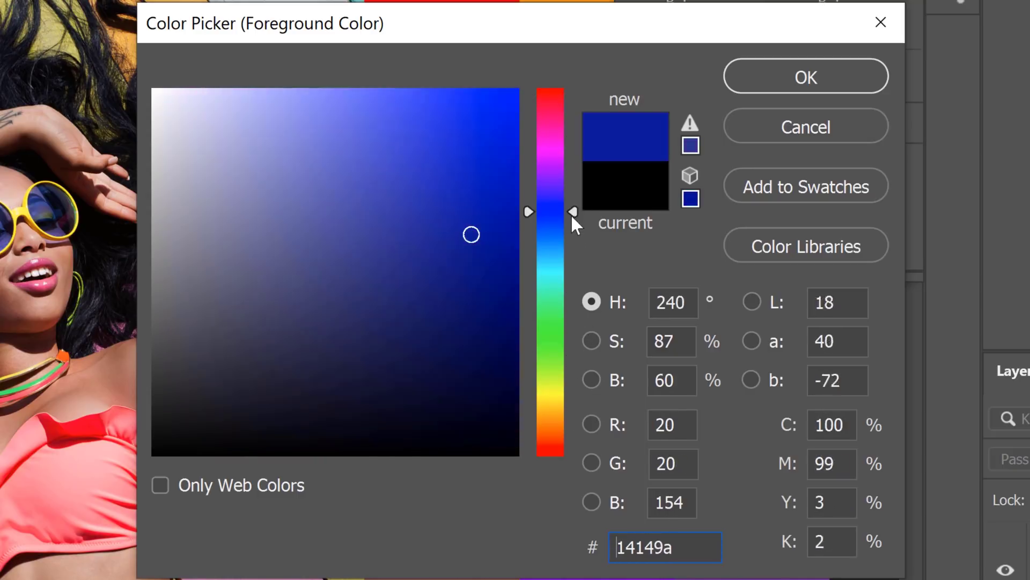
left_click(655, 342)
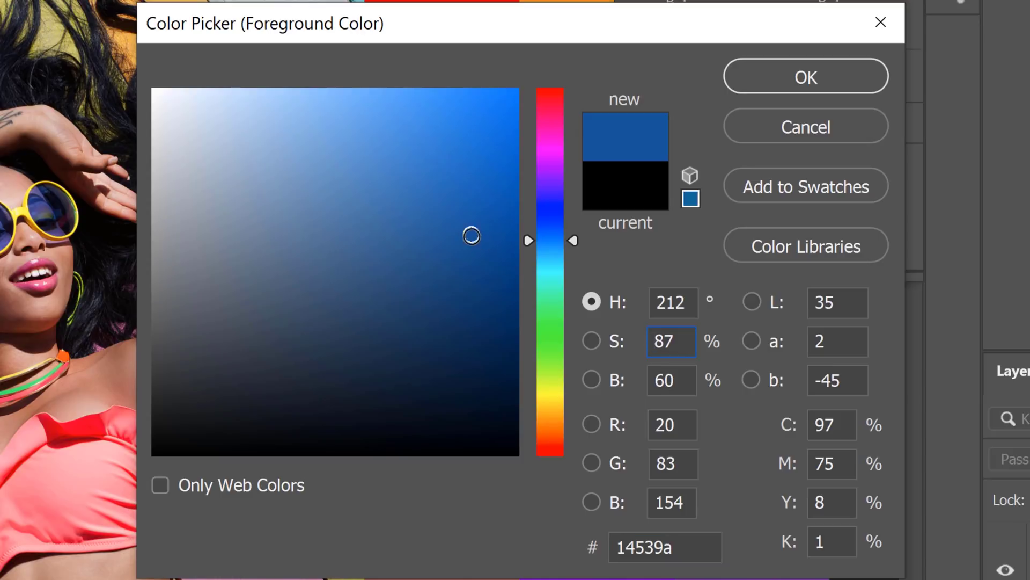
left_click_drag(472, 235, 517, 238)
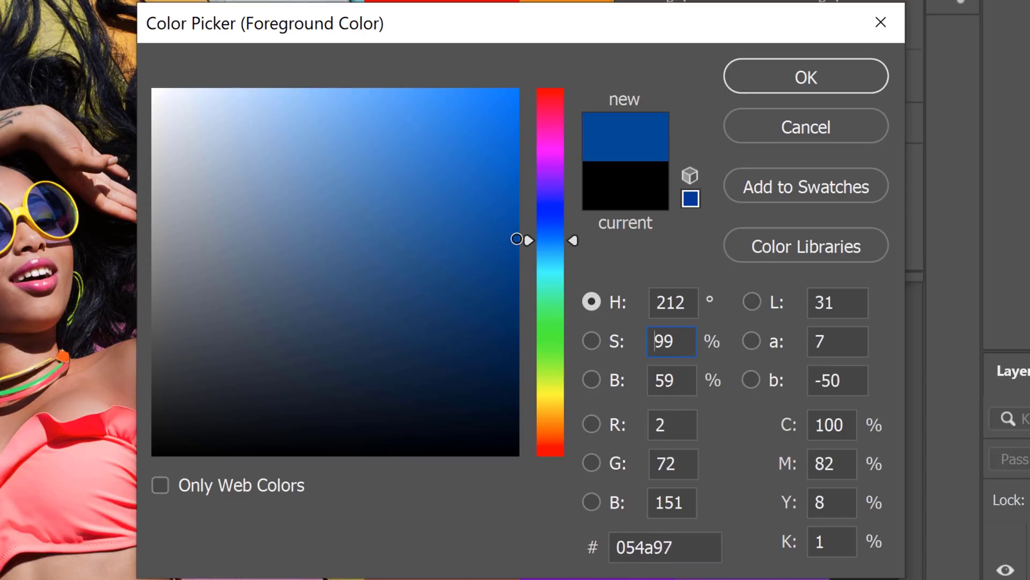
left_click_drag(518, 238, 105, 237)
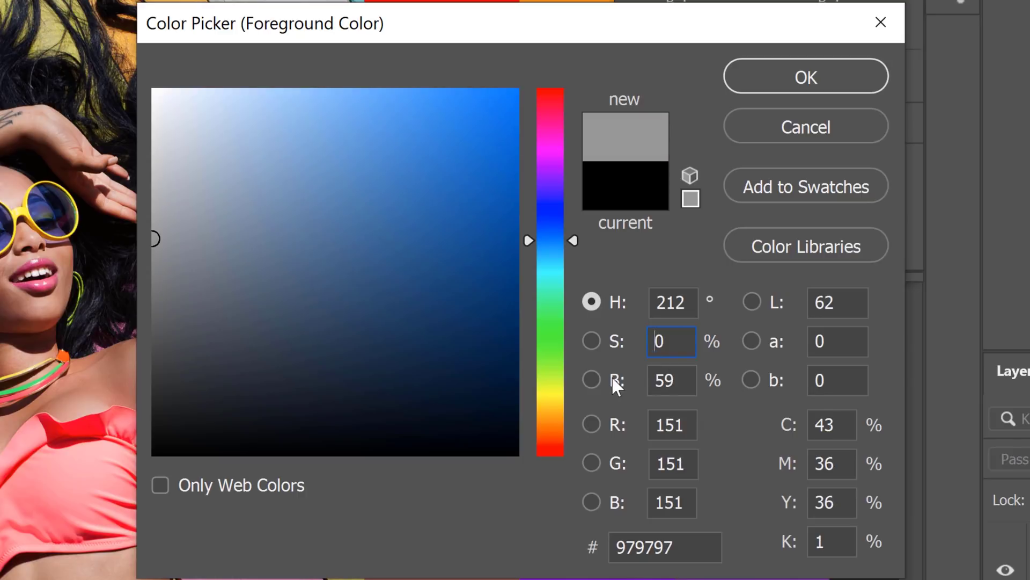
mouse_move(156, 238)
left_mouse_down()
mouse_move(347, 88)
mouse_move(371, 448)
left_mouse_up()
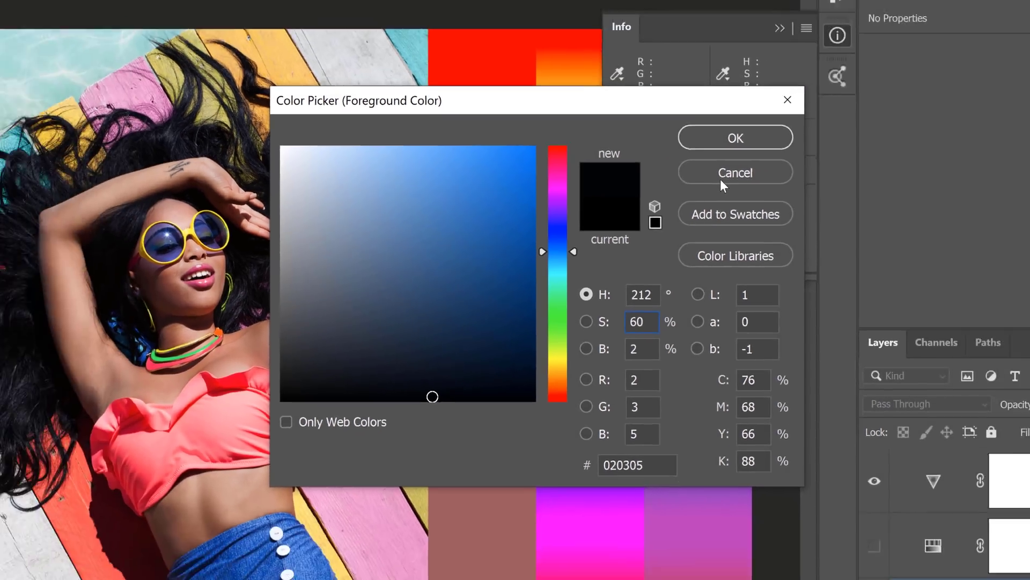
Cancel the Color Picker, switch to the Hand tool, and move the Info panel to the upper right
left_click(793, 132)
key("h")
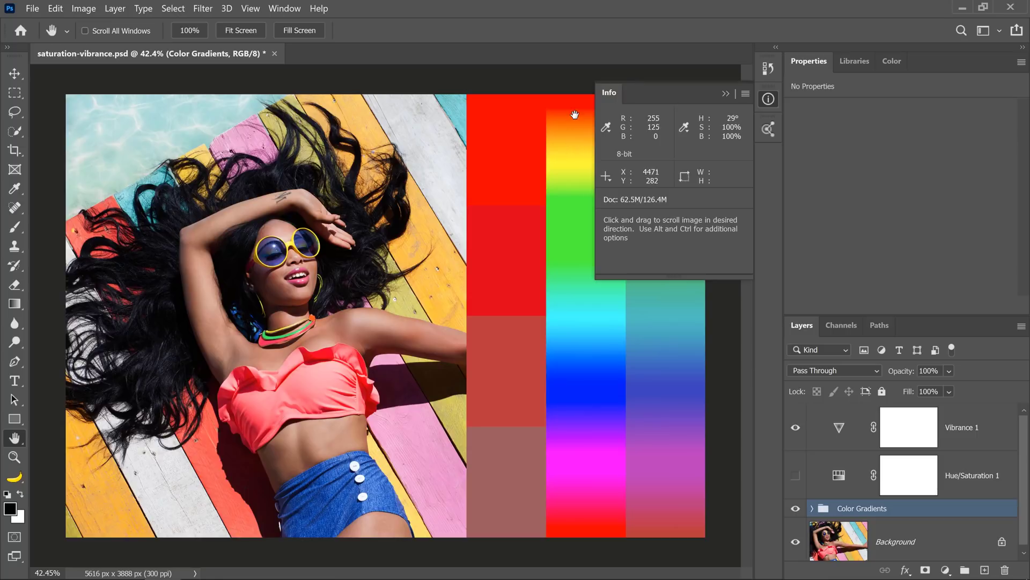
left_click_drag(610, 92, 203, 185)
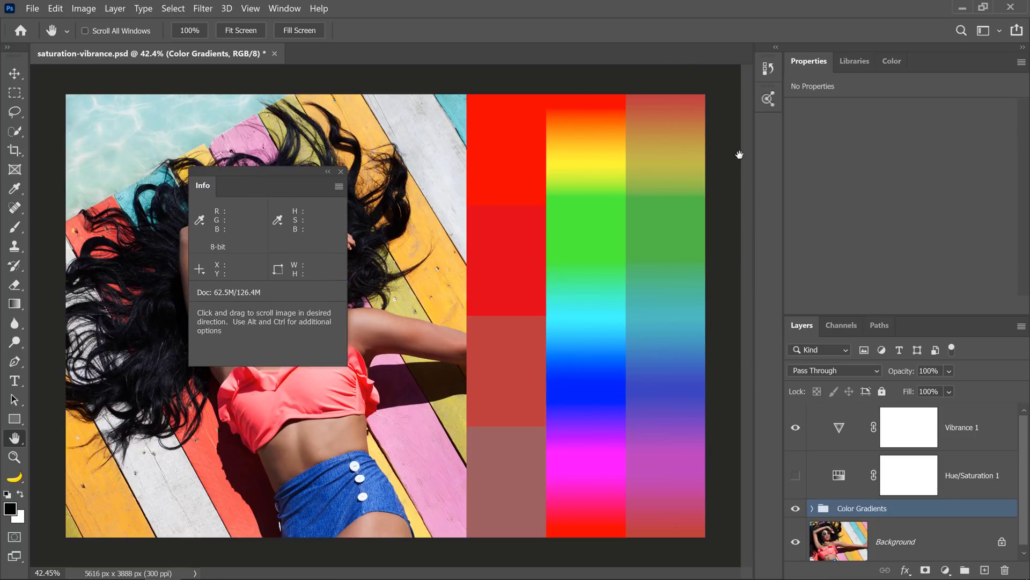
mouse_move(206, 187)
left_mouse_down()
mouse_move(612, 140)
mouse_move(768, 134)
left_mouse_up()
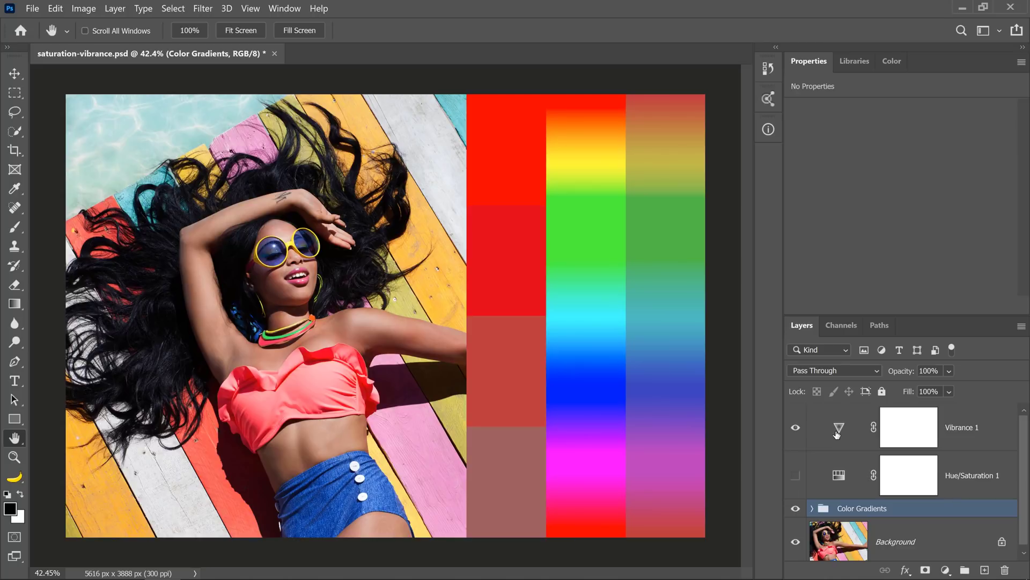
Raise Vibrance 1 to +100 and toggle its visibility repeatedly to compare before and after
left_click(894, 432)
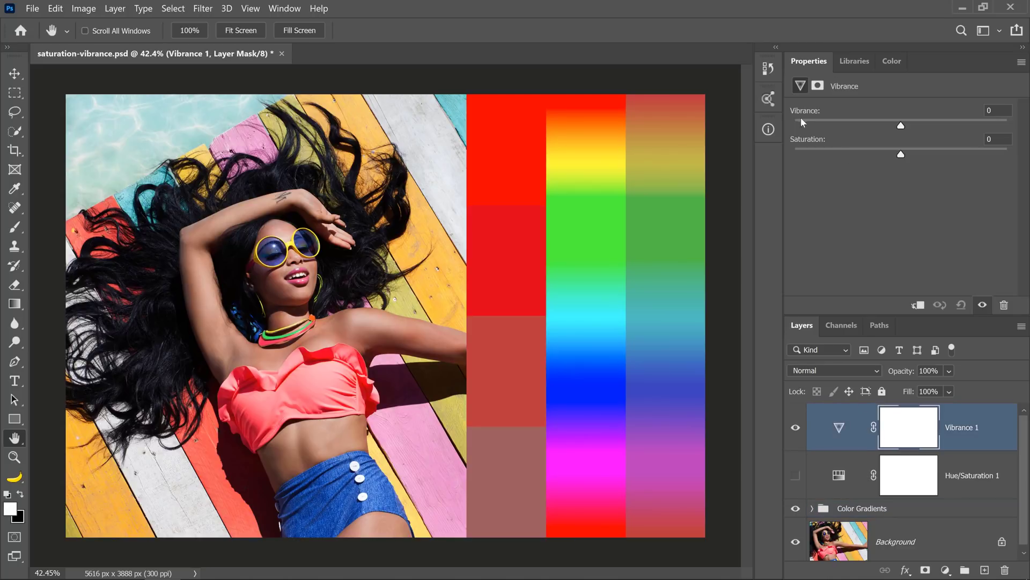
left_click_drag(901, 126, 1007, 126)
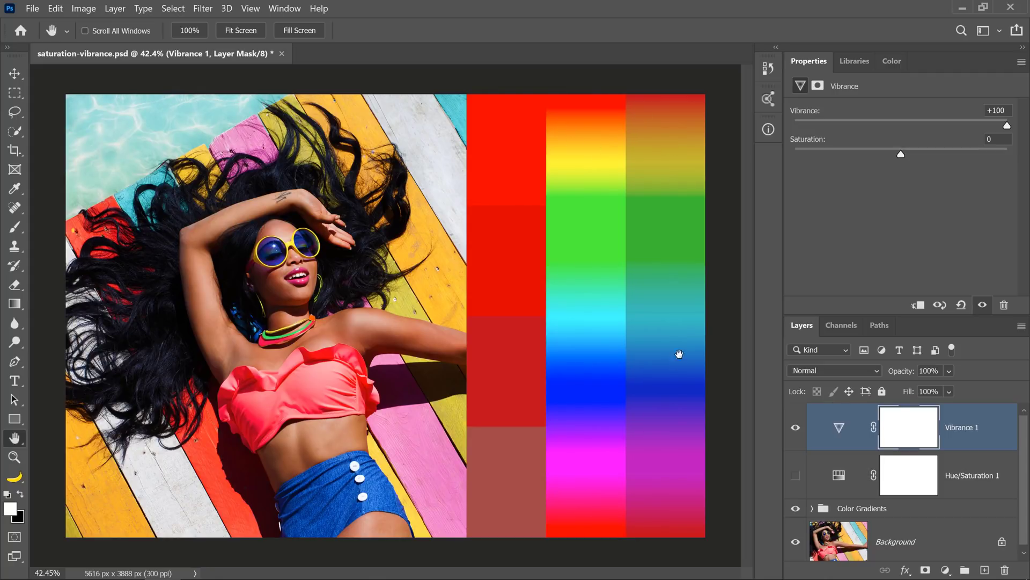
left_click(796, 428)
left_click(796, 427)
left_click(796, 428)
left_click(796, 427)
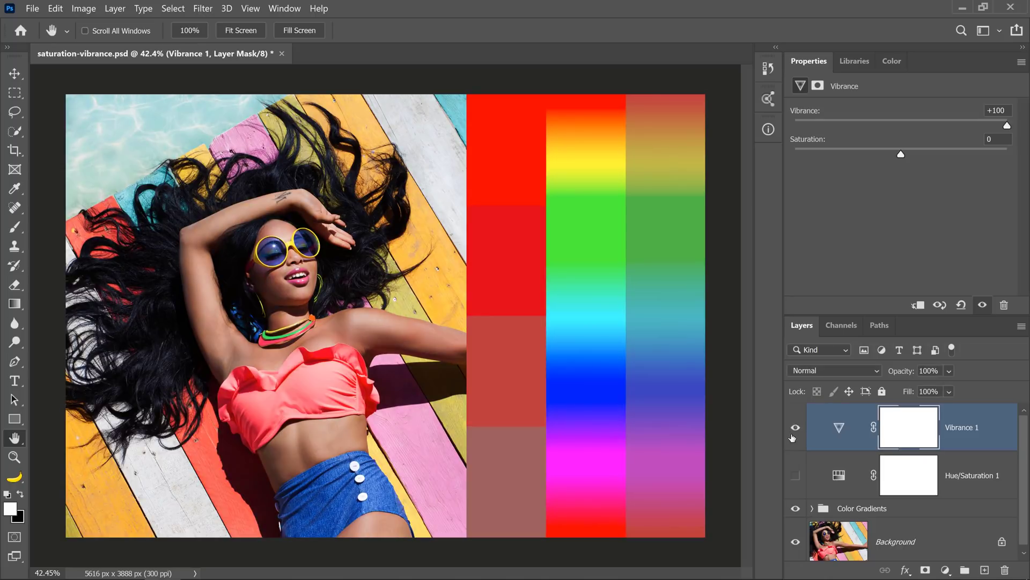
left_click(795, 427)
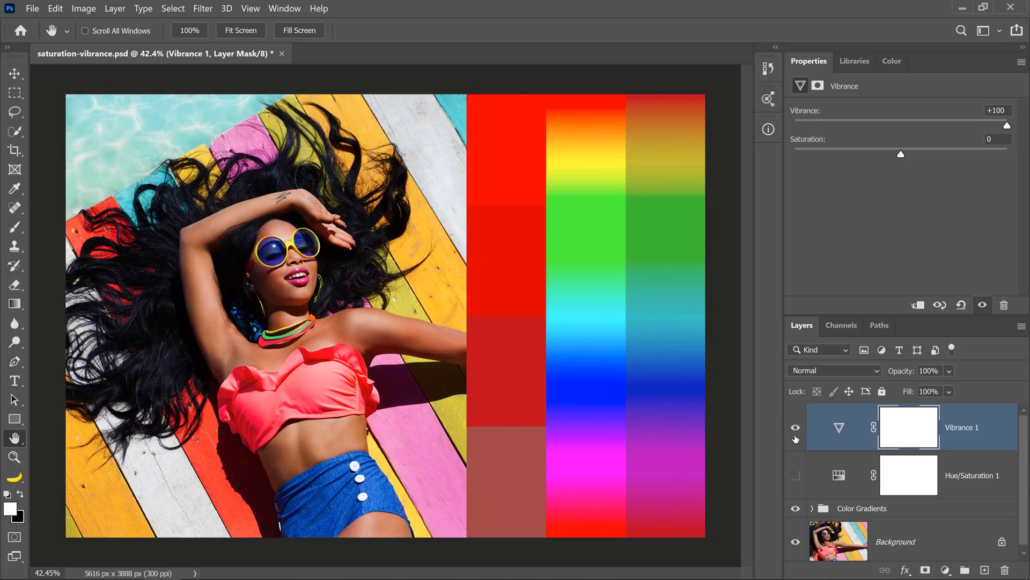
left_click(796, 428)
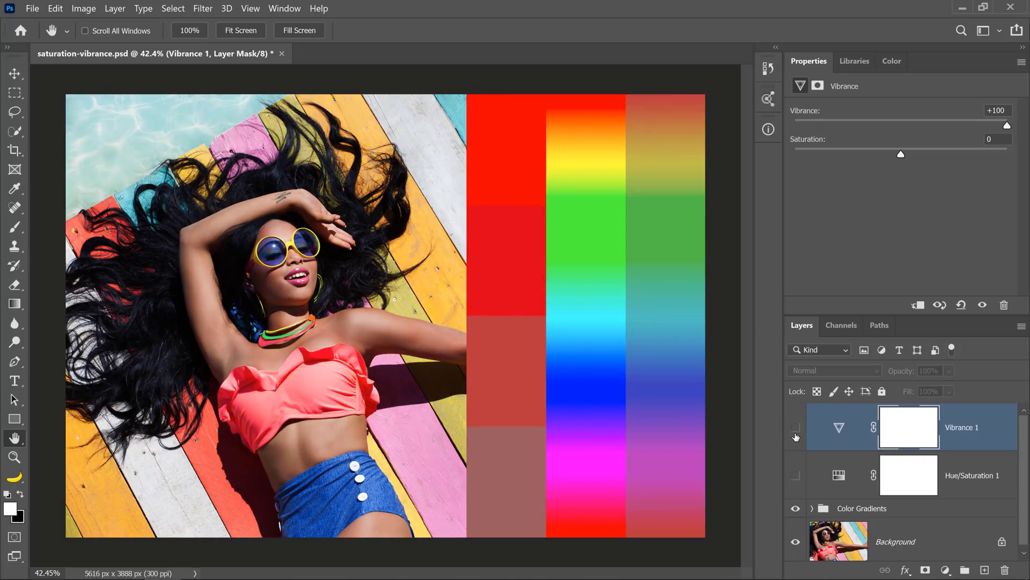
left_click(796, 428)
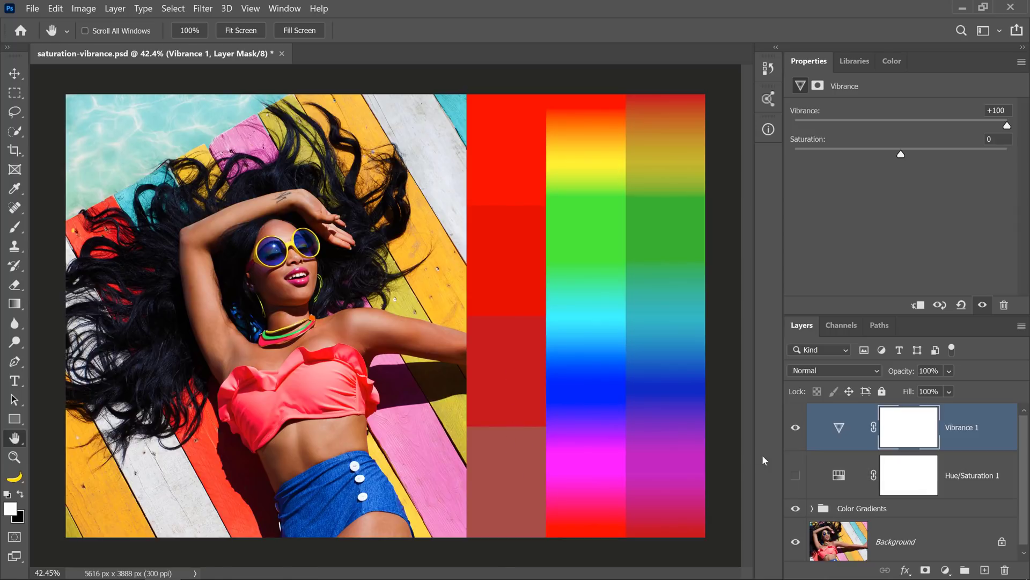
left_click(794, 427)
left_click(794, 428)
Reset Vibrance to 0, hide Vibrance 1, and select Hue/Saturation 1
left_click(961, 306)
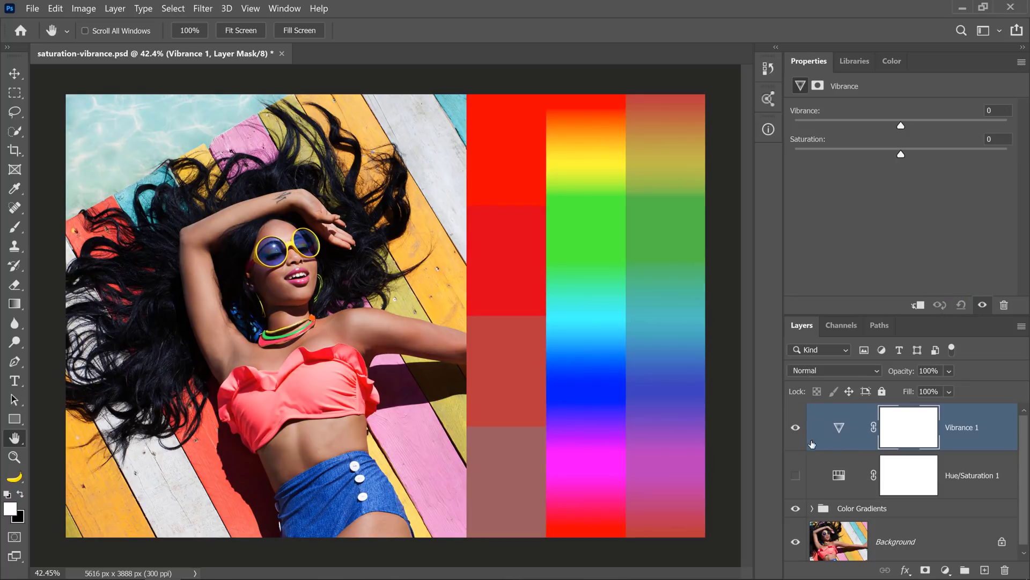
left_click(795, 431)
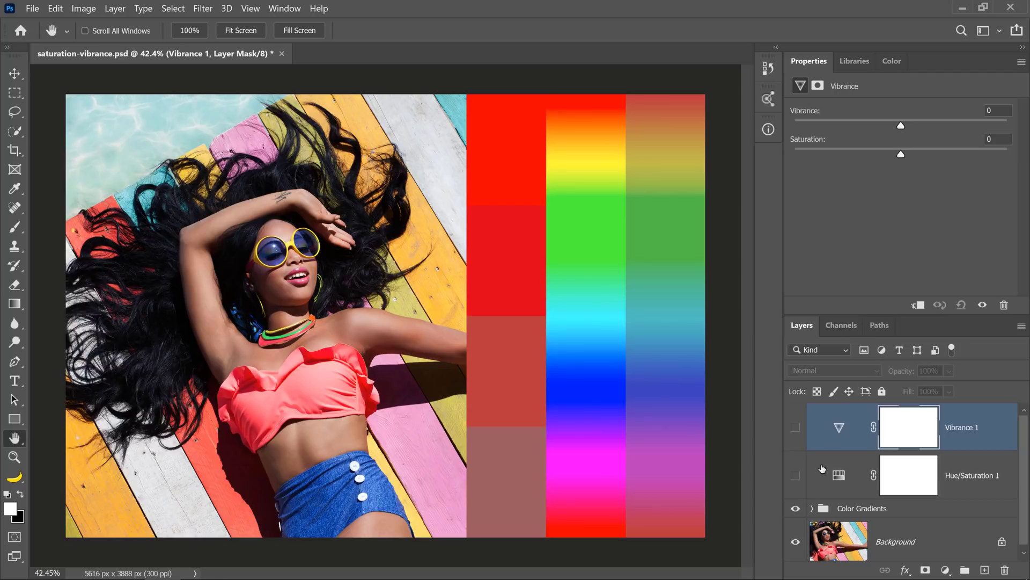
left_click(834, 486)
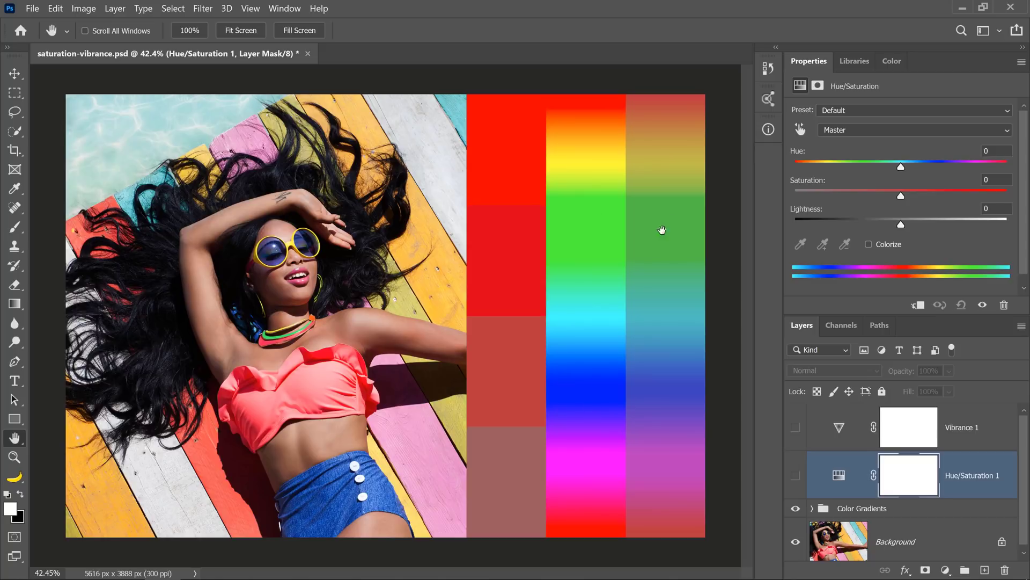
Show Hue/Saturation 1, drop Saturation to -100 for full grey, then reset it
left_click(796, 475)
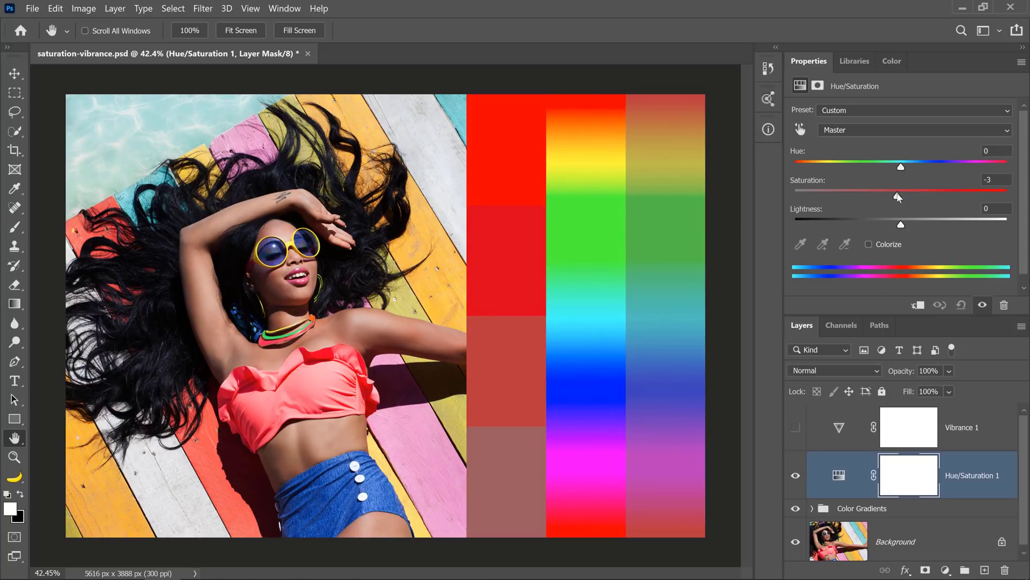
left_click_drag(902, 195, 794, 195)
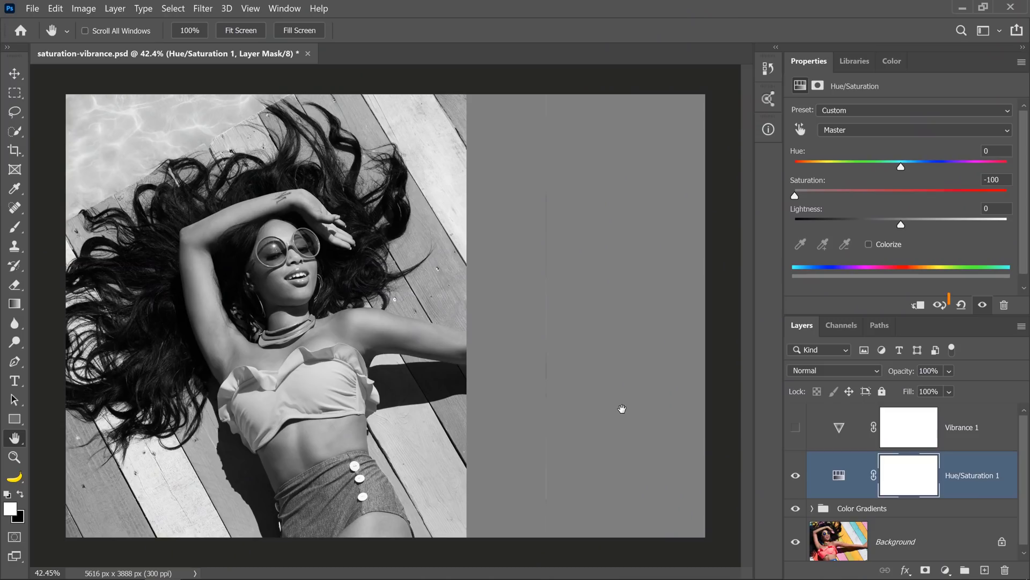
left_click(961, 304)
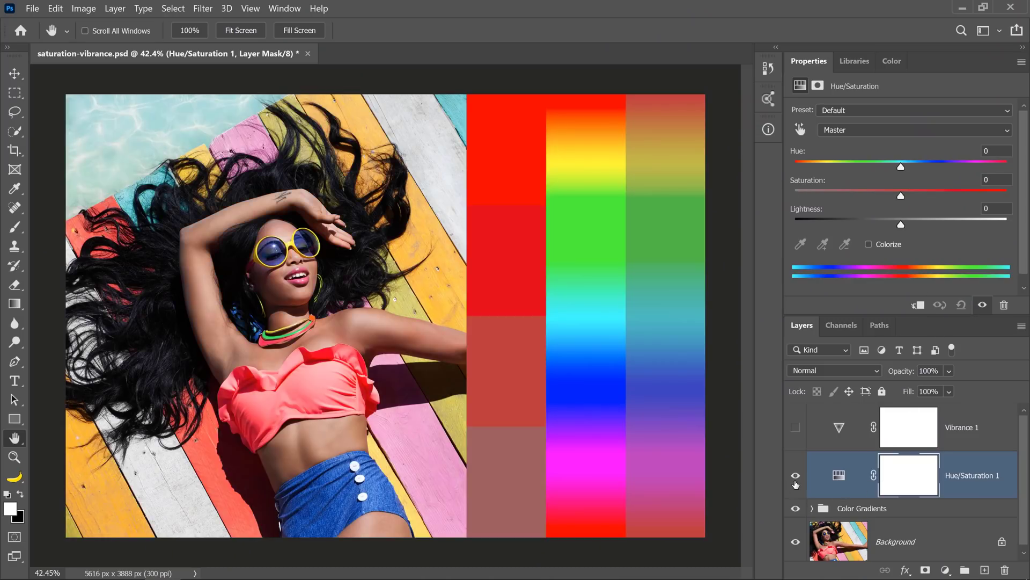
Select the Vibrance 1 layer and set its Saturation to -100, turning the image grey
left_click(839, 439)
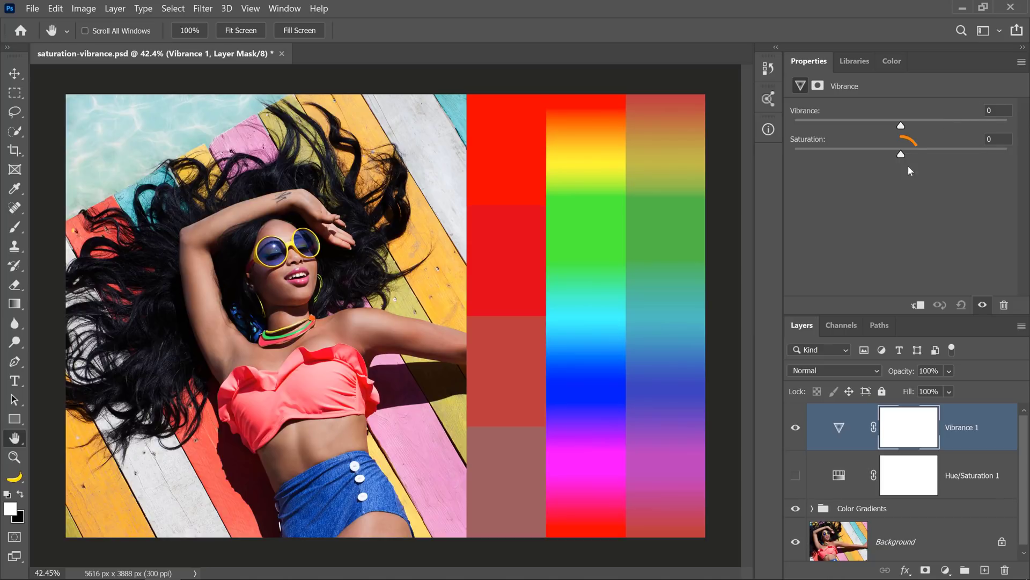
left_click_drag(901, 154, 775, 154)
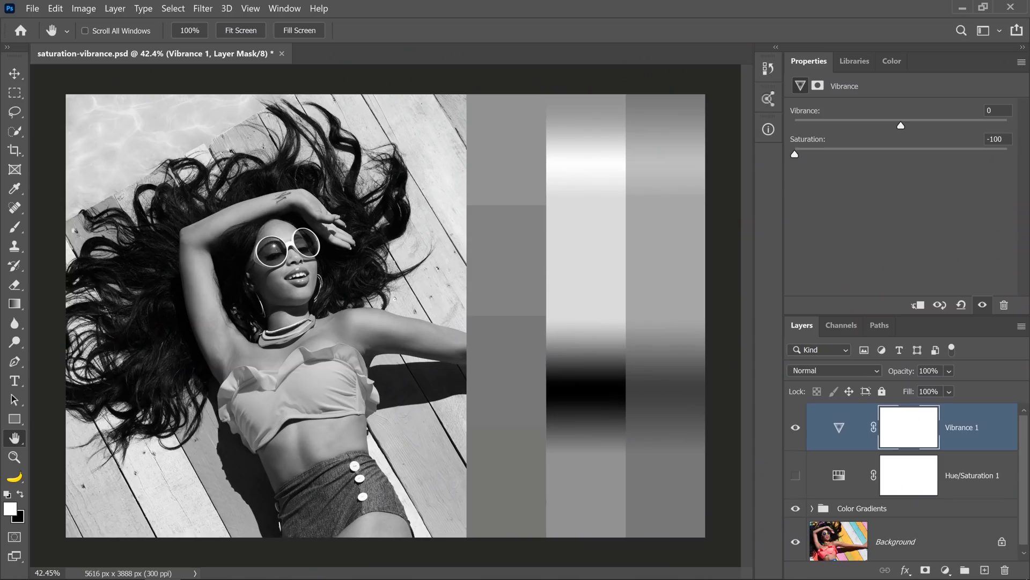
Hide Vibrance 1 to restore full colour, briefly opening and closing the Info panel
left_click(796, 428)
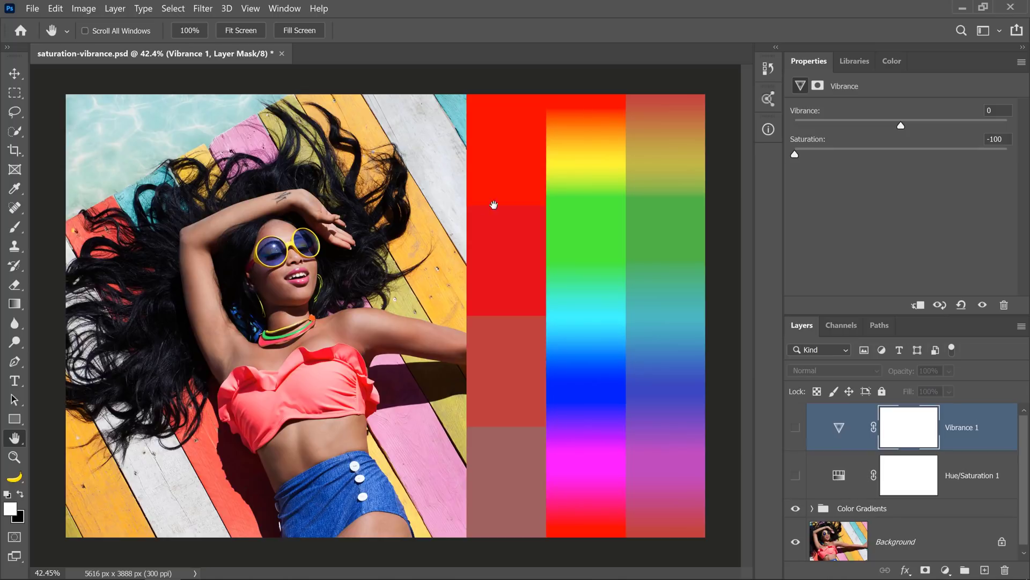
left_click(768, 131)
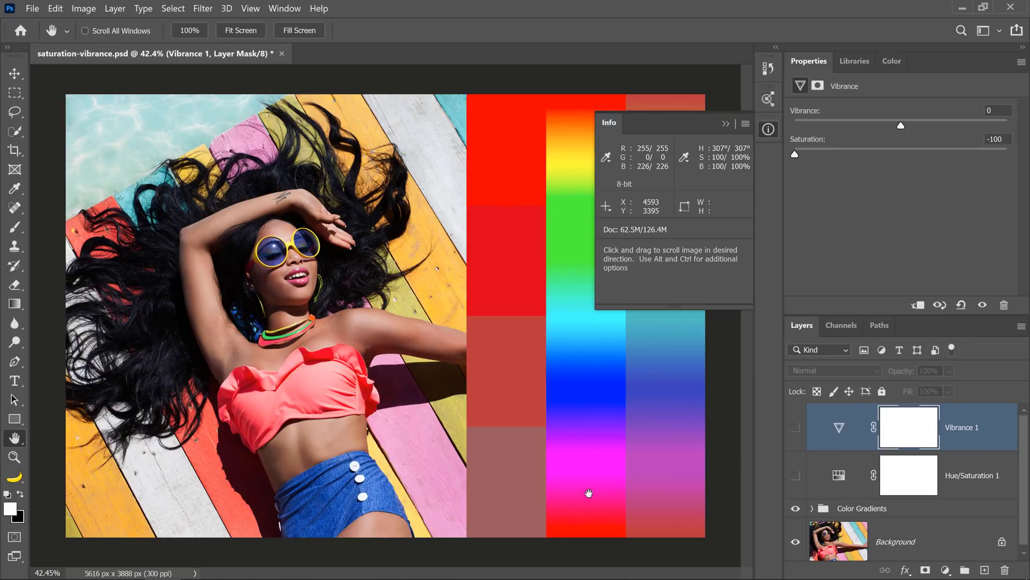
left_click(725, 126)
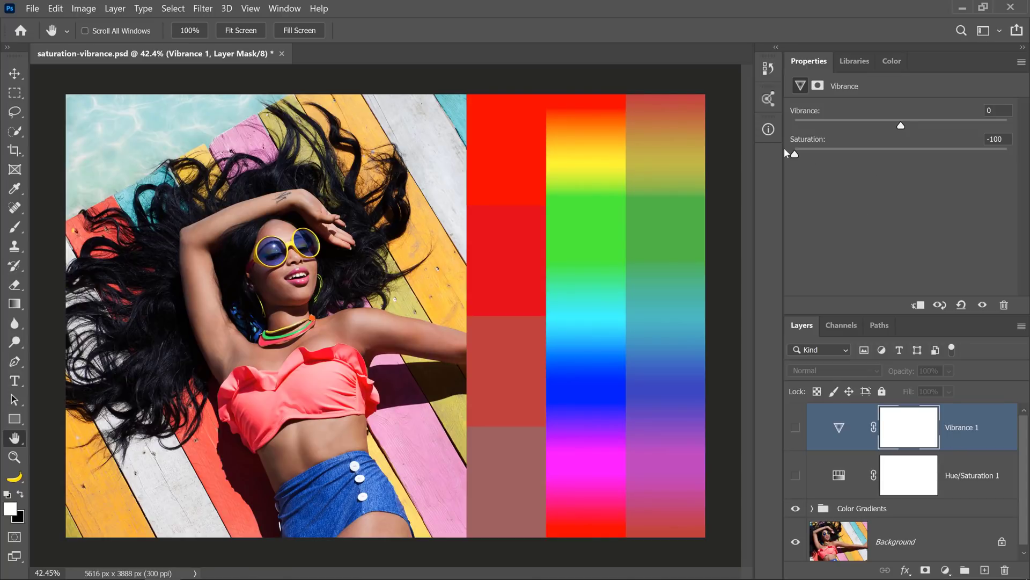
Make Vibrance 1 visible again so its -100 Saturation greys the photo
left_click(797, 433)
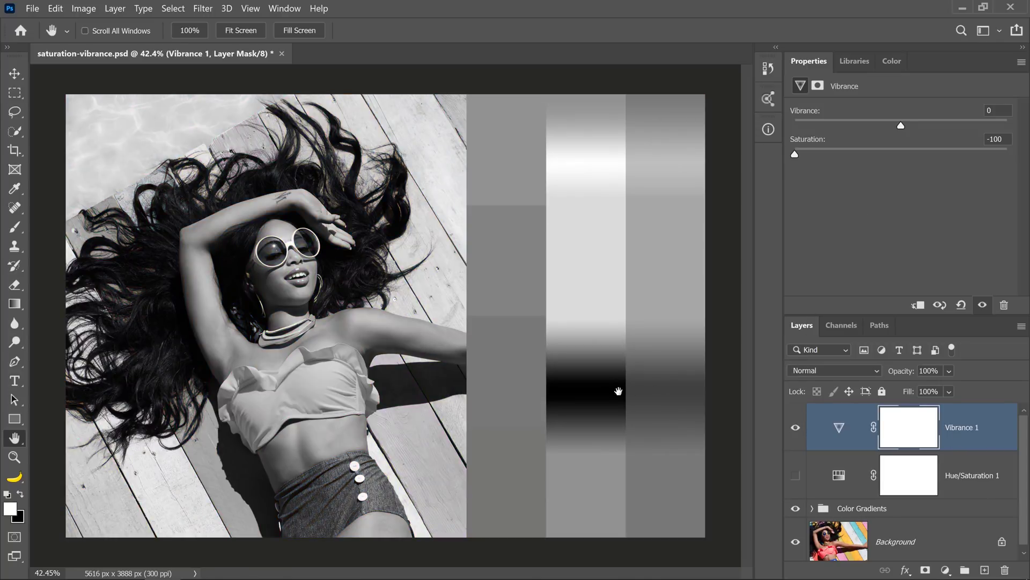